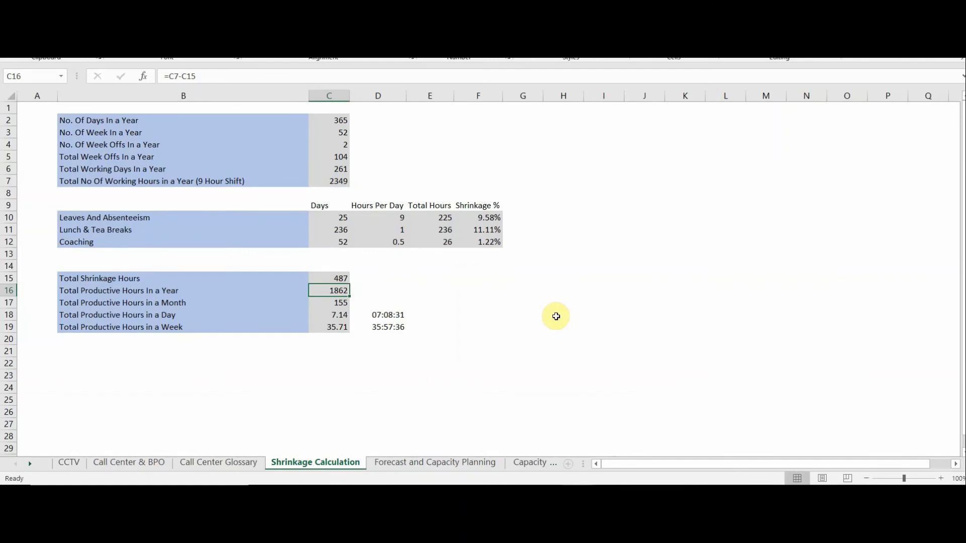
pyautogui.press('Down')
pyautogui.press('Up')
pyautogui.press('Down')
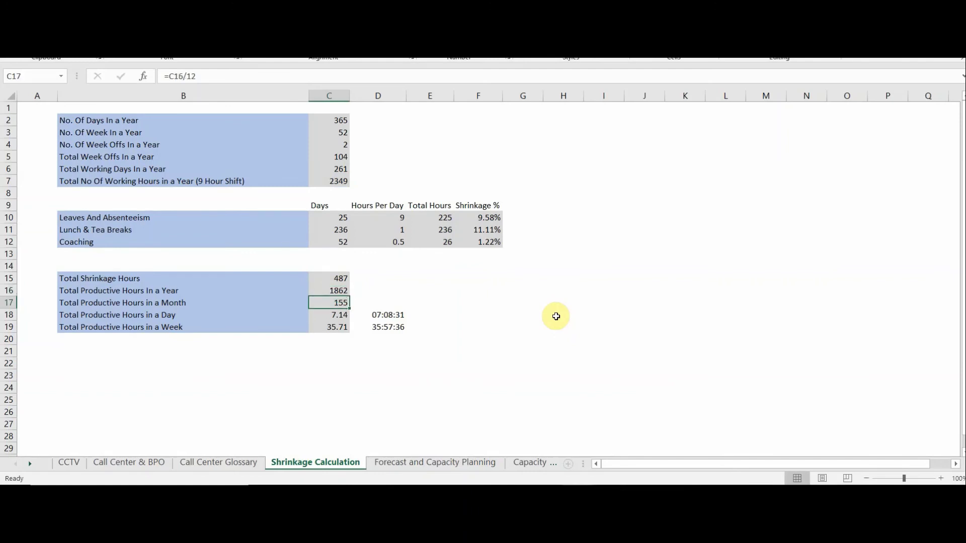
pyautogui.press('F2')
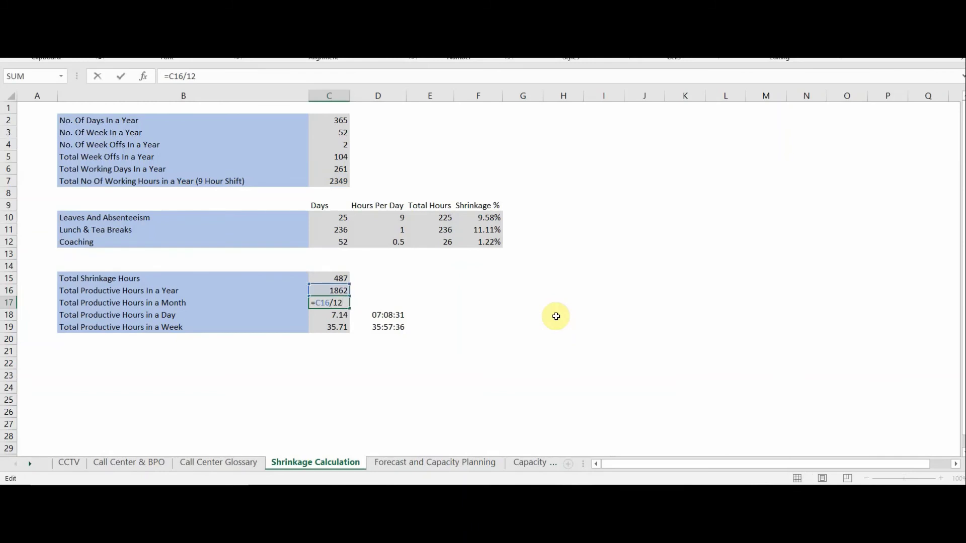
pyautogui.press('Escape')
pyautogui.press('Down')
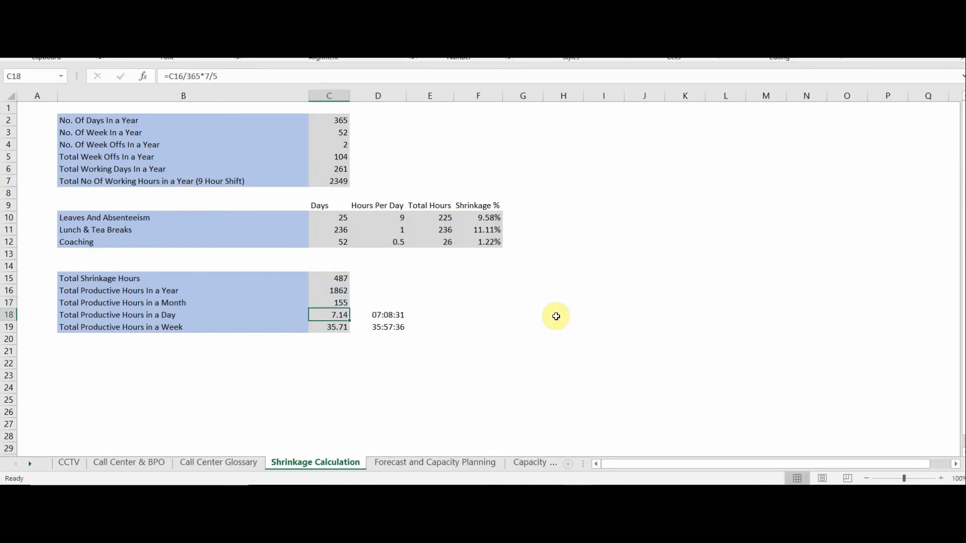
pyautogui.press('F2')
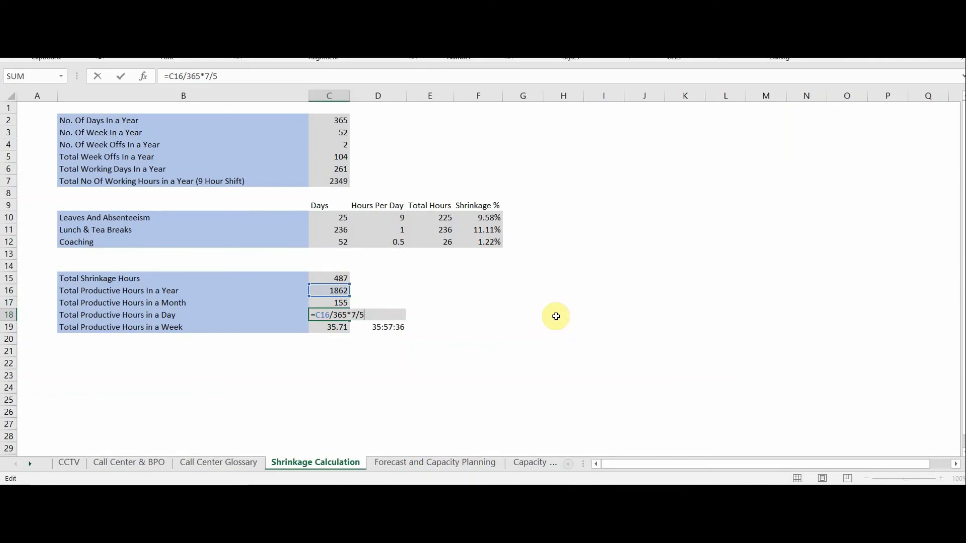
pyautogui.hotkey('ctrl', 'Return')
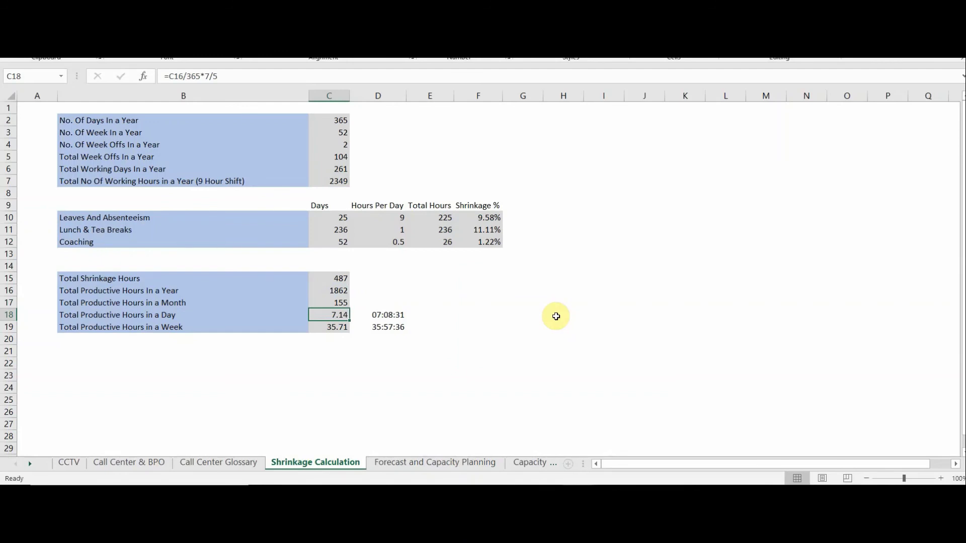
pyautogui.press('Down')
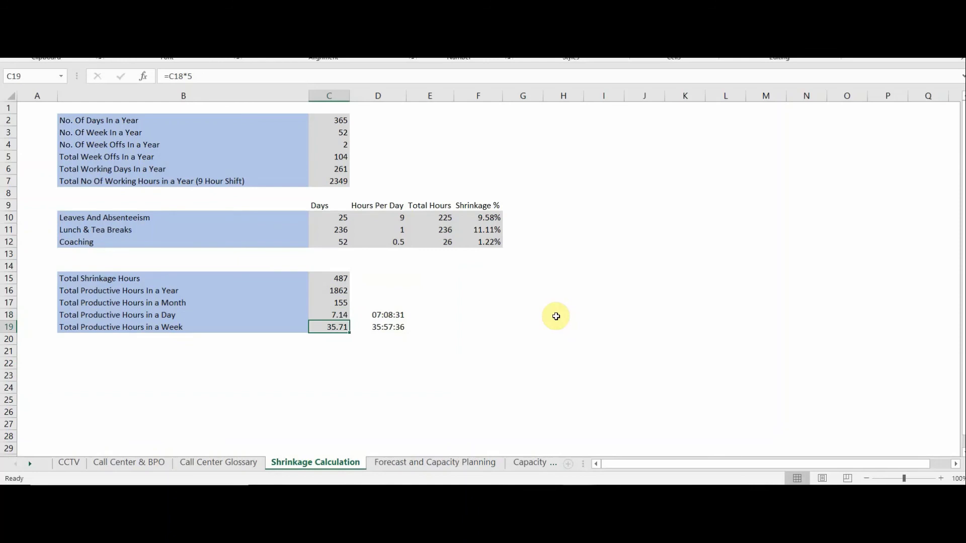
pyautogui.press('Right')
pyautogui.press('Left')
pyautogui.press('Right')
pyautogui.press('Left')
pyautogui.press('Right')
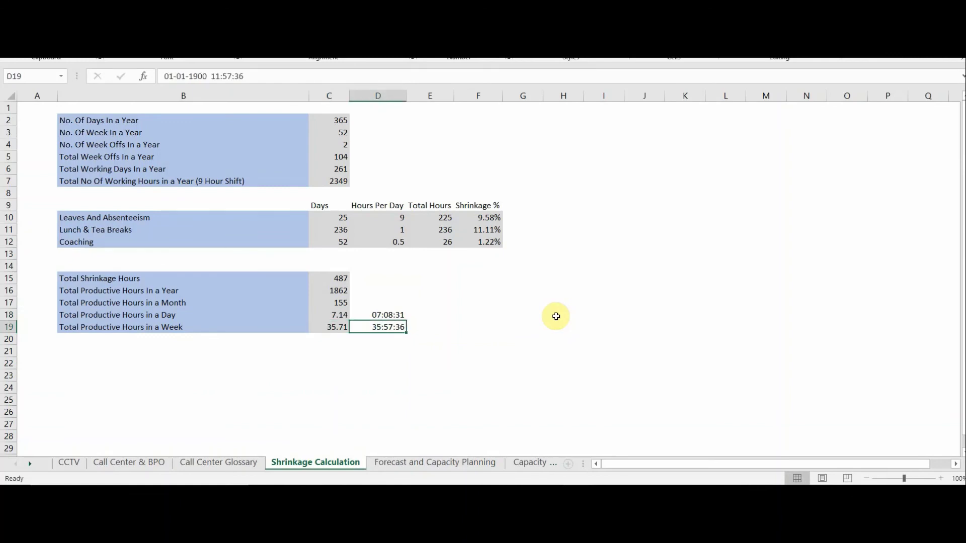
pyautogui.press('Up')
pyautogui.press('Up')
pyautogui.press('Up')
pyautogui.press('Up')
pyautogui.press('Up')
pyautogui.press('Up')
pyautogui.press('Up')
pyautogui.press('Up')
pyautogui.press('Up')
# Inspect the F10 shrinkage formula and its references, confirming 9.58%.
pyautogui.press('Right')
pyautogui.press('Right')
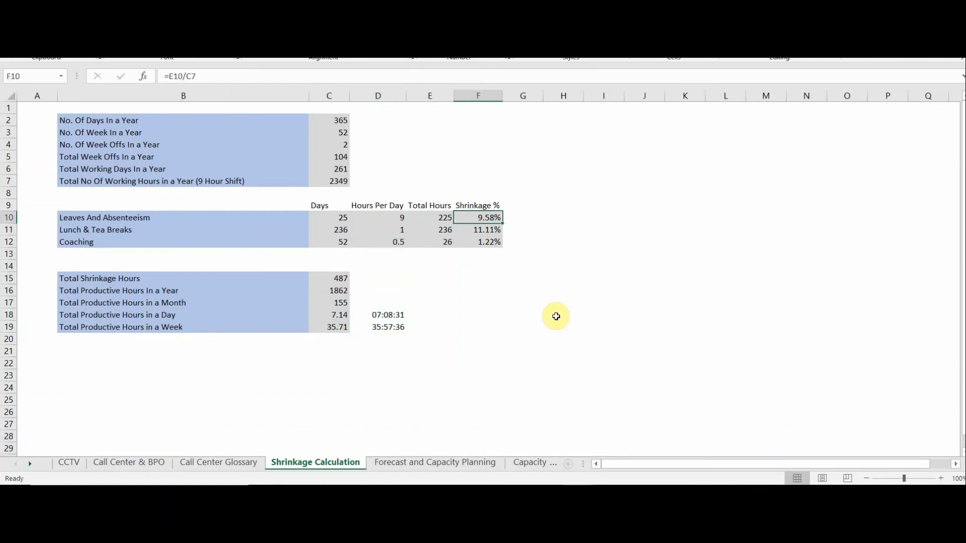
pyautogui.press('Down')
pyautogui.press('Down')
pyautogui.press('Down')
pyautogui.press('Up')
pyautogui.press('Up')
pyautogui.press('Up')
pyautogui.press('F2')
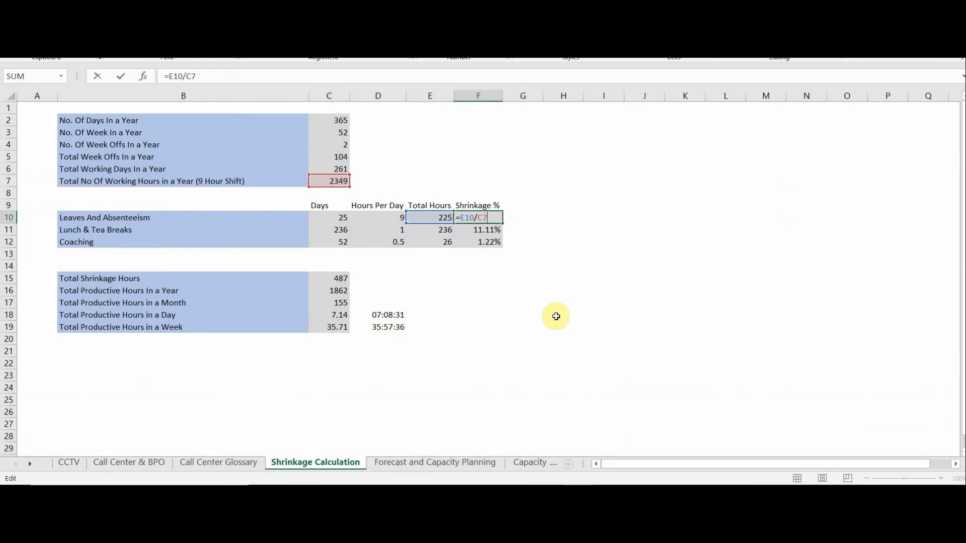
pyautogui.press('Return')
# Inspect the F11 break shrinkage (11.11%) and F12 coaching shrinkage (1.22%) formulas.
pyautogui.press('Up')
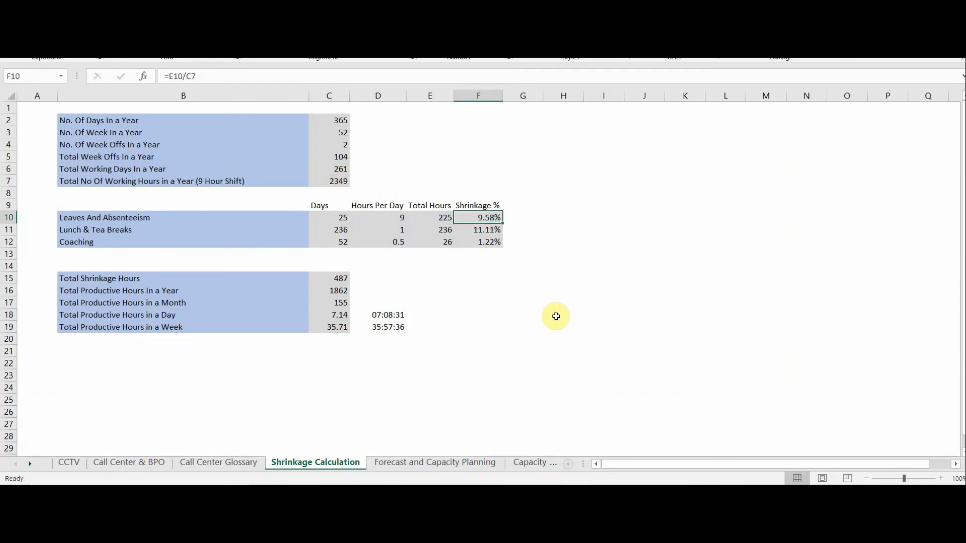
pyautogui.press('Down')
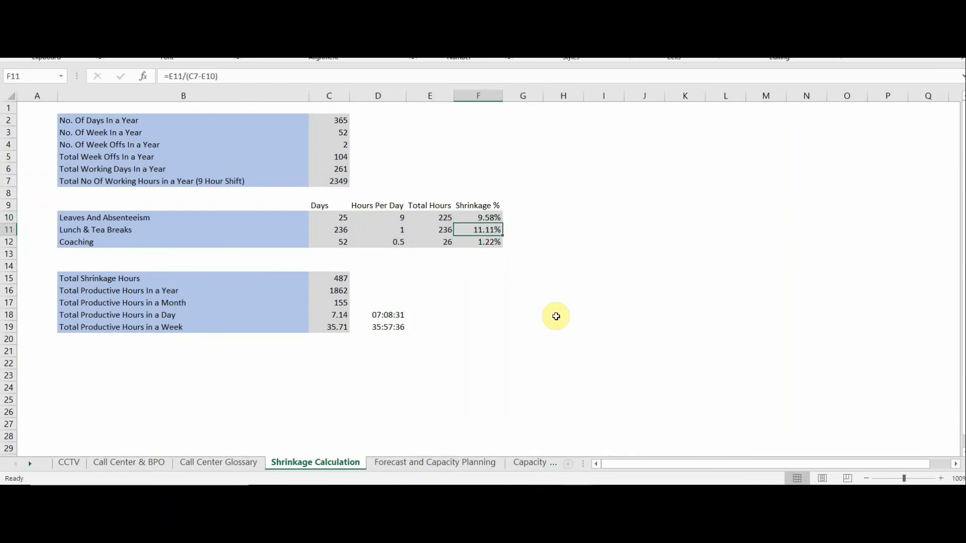
pyautogui.press('F2')
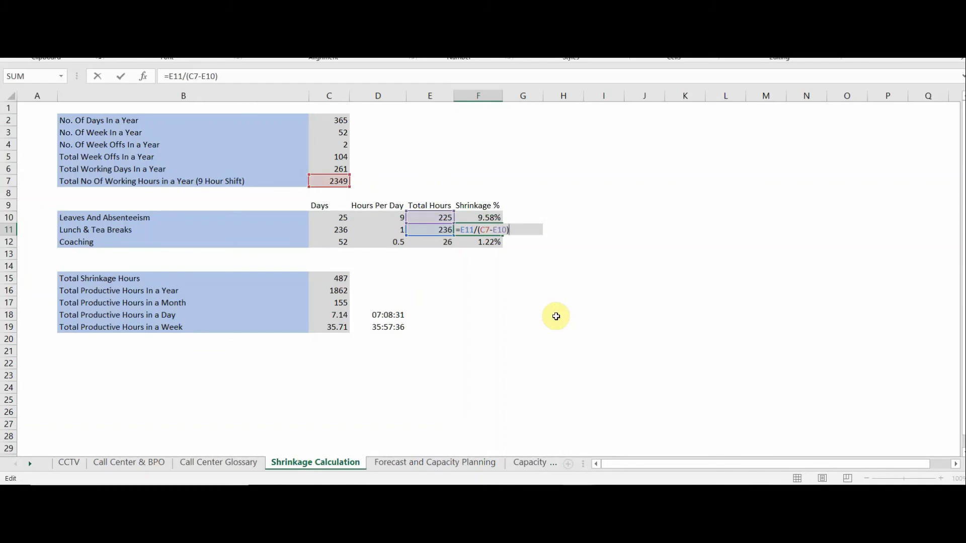
pyautogui.hotkey('ctrl', 'Return')
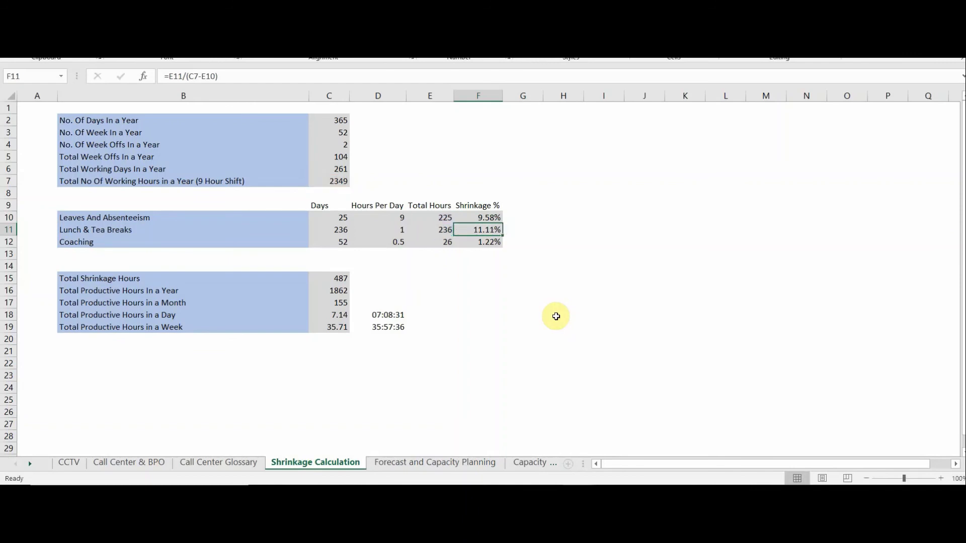
pyautogui.press('Down')
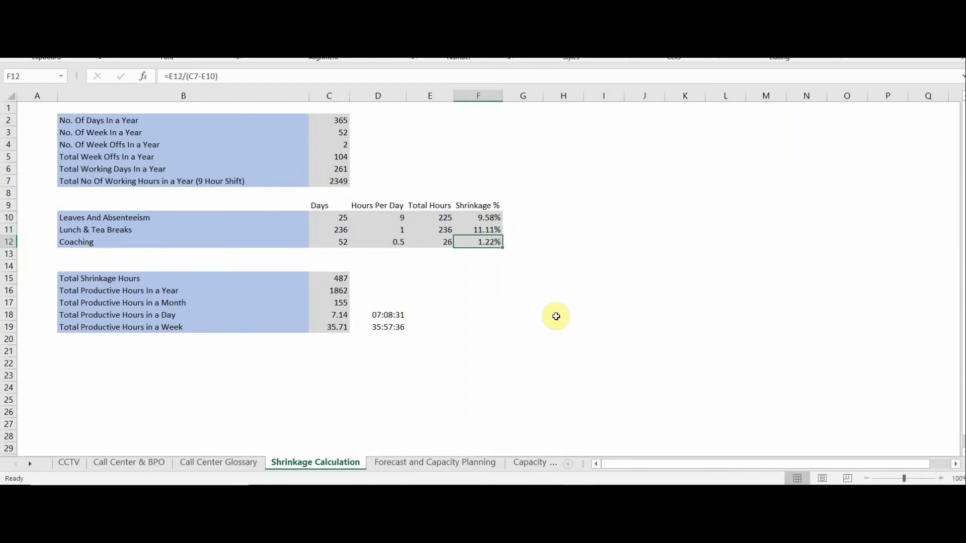
pyautogui.press('F2')
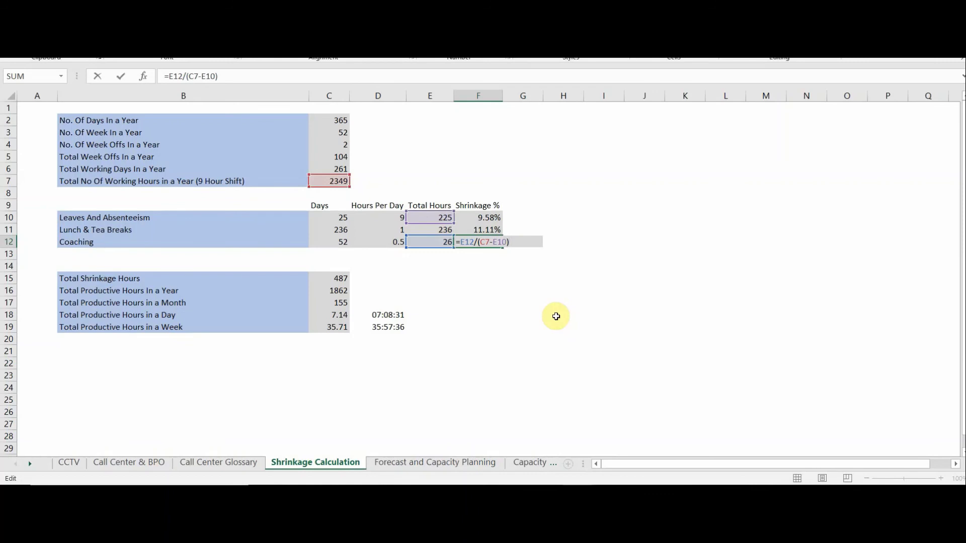
pyautogui.hotkey('ctrl', 'Return')
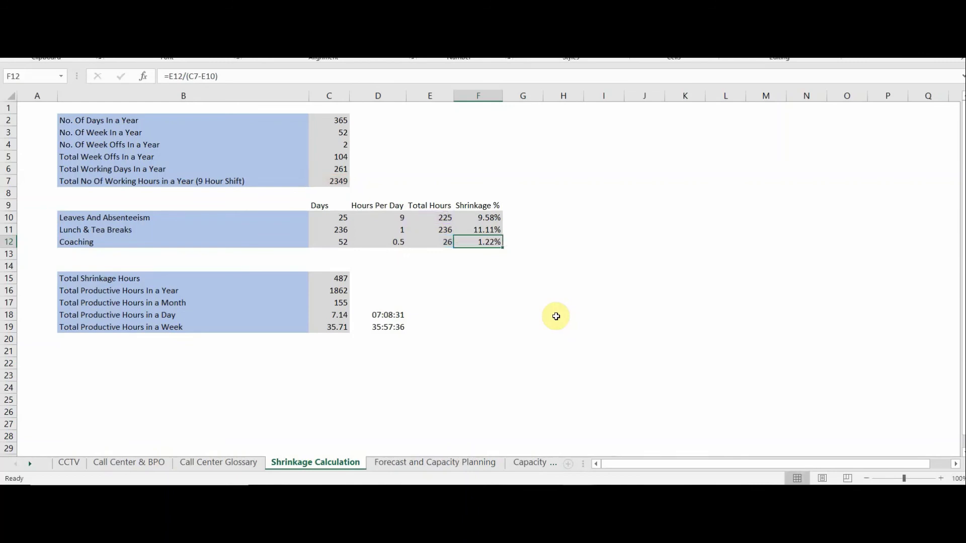
# Select the shrinkage percentages F10:F12, then switch to PowerPoint slide 8, 'How to Calculate Shrinkage'.
pyautogui.press('Up')
pyautogui.press('Up')
pyautogui.hotkey('shift', 'Down')
pyautogui.hotkey('shift', 'Down')
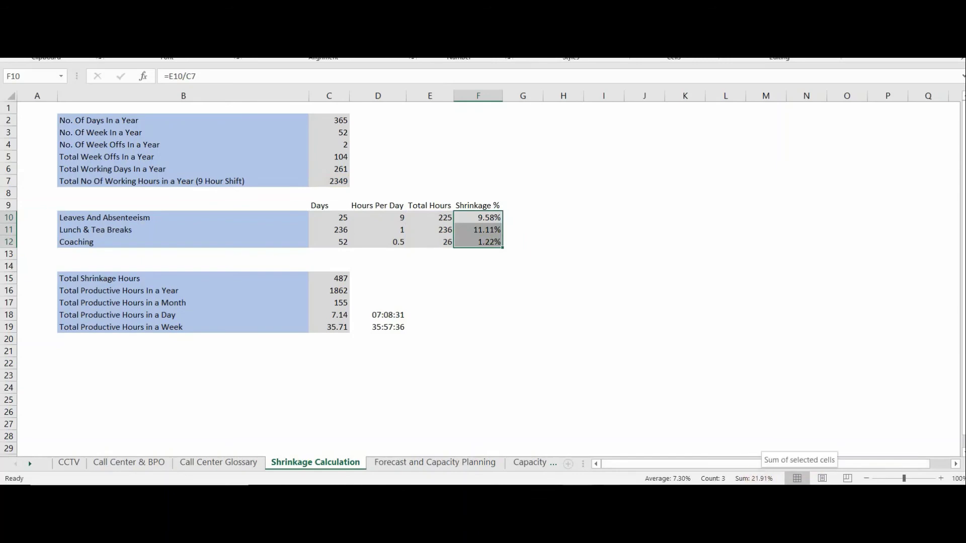
pyautogui.moveTo(640, 533)
pyautogui.click(609, 395)
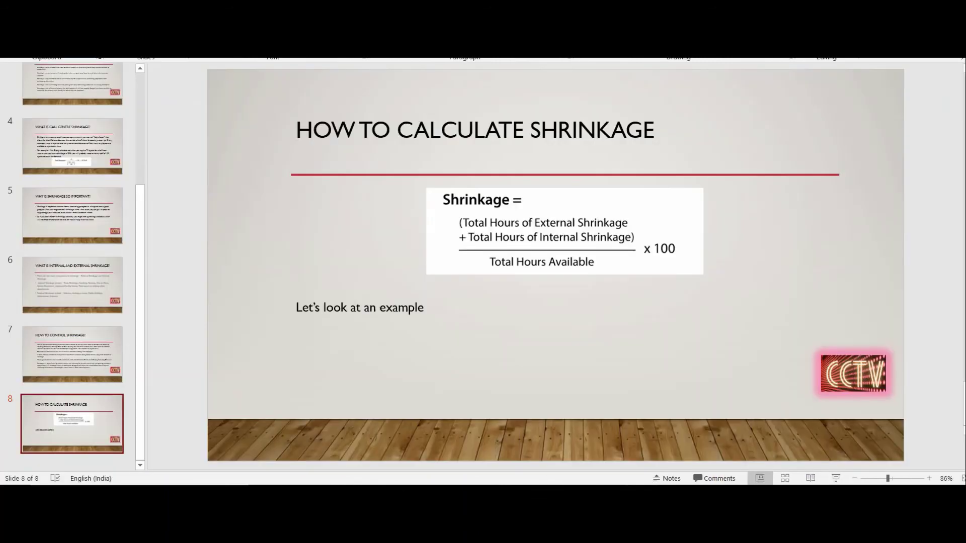